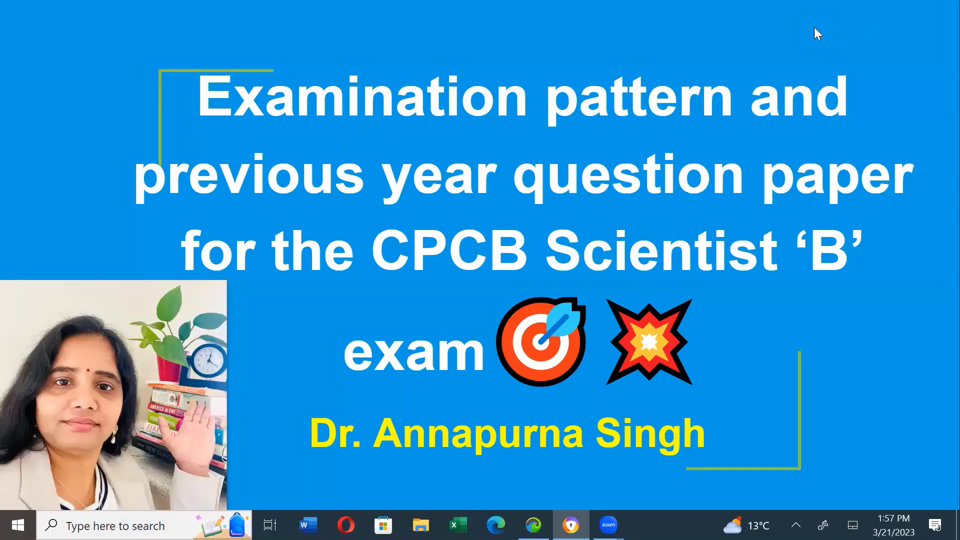
Step: Switch from the title slide to the CPCB question paper PDF in Chrome
key("alt+Tab")
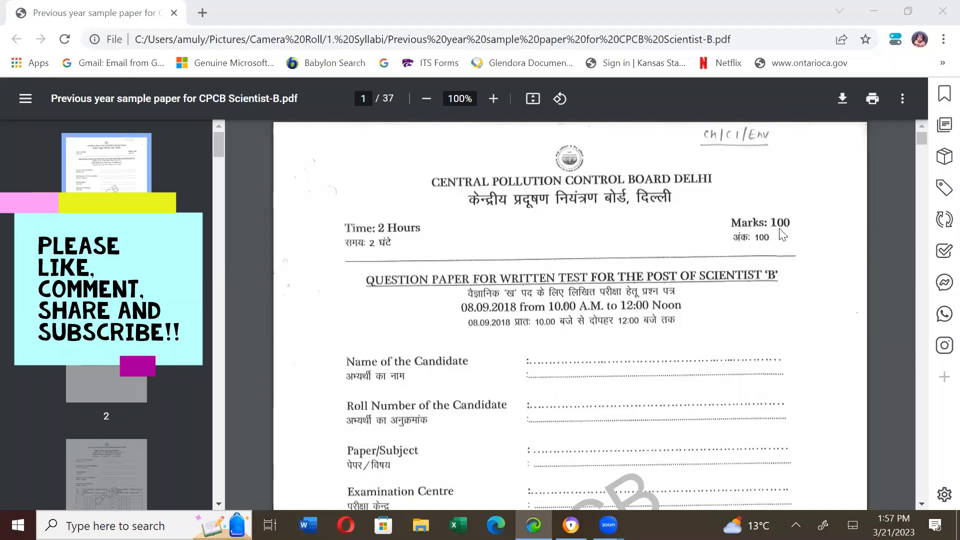
scroll(783, 234, "down", 4)
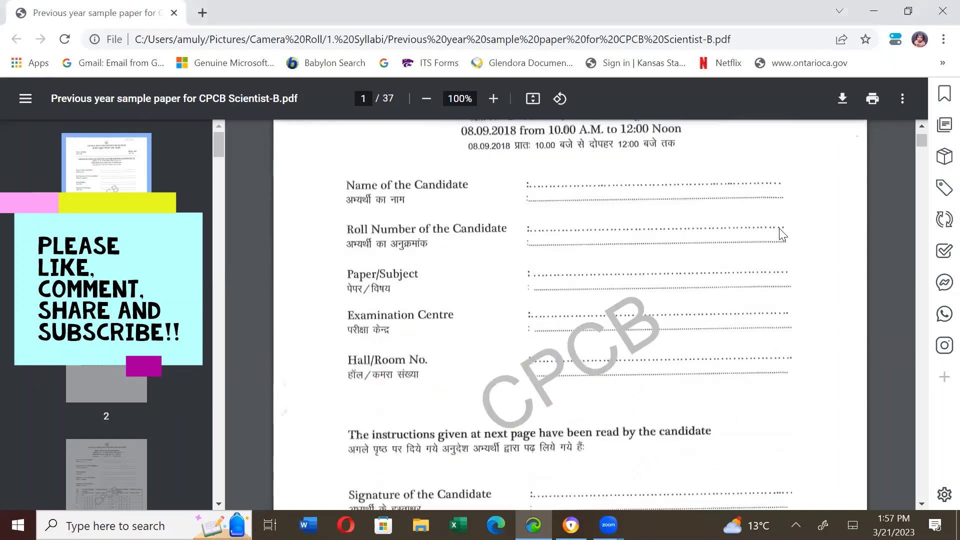
scroll(782, 234, "down", 2)
scroll(782, 234, "down", 4)
scroll(782, 235, "down", 3)
scroll(781, 234, "down", 3)
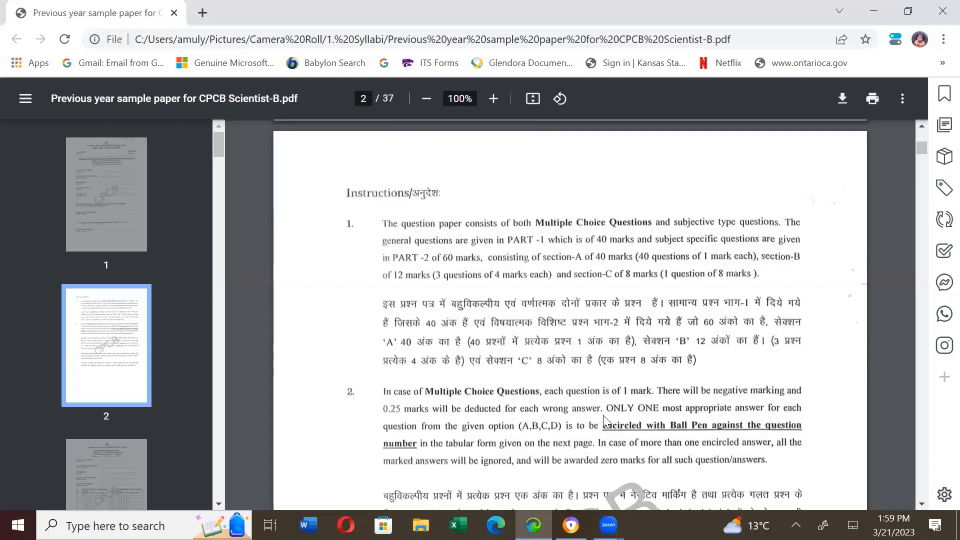
scroll(603, 415, "down", 5)
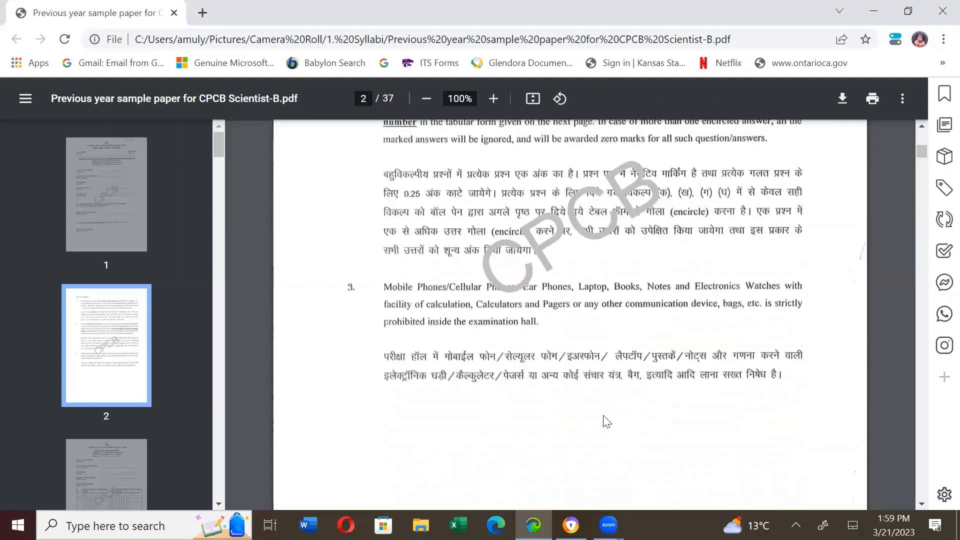
scroll(603, 415, "down", 5)
scroll(607, 422, "down", 5)
scroll(606, 421, "down", 4)
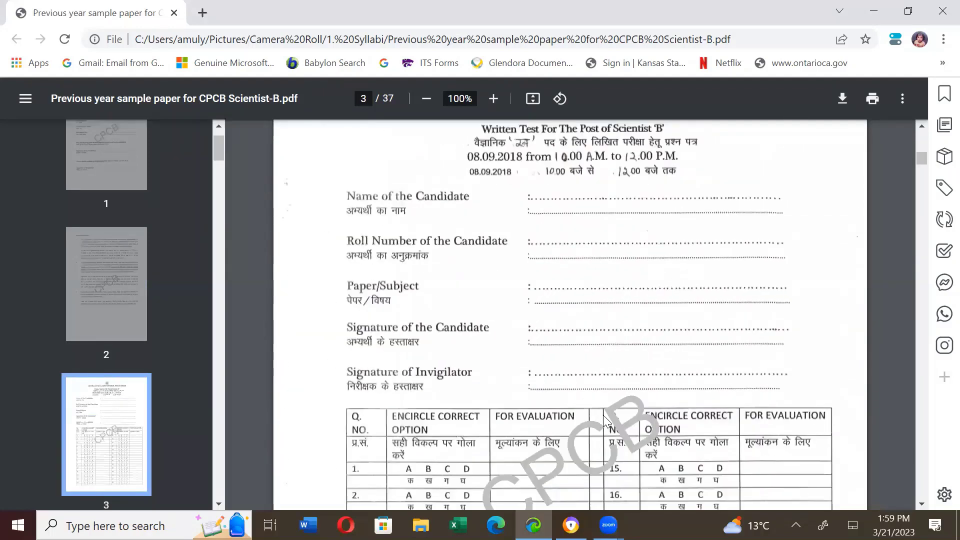
scroll(606, 422, "down", 3)
scroll(606, 421, "down", 3)
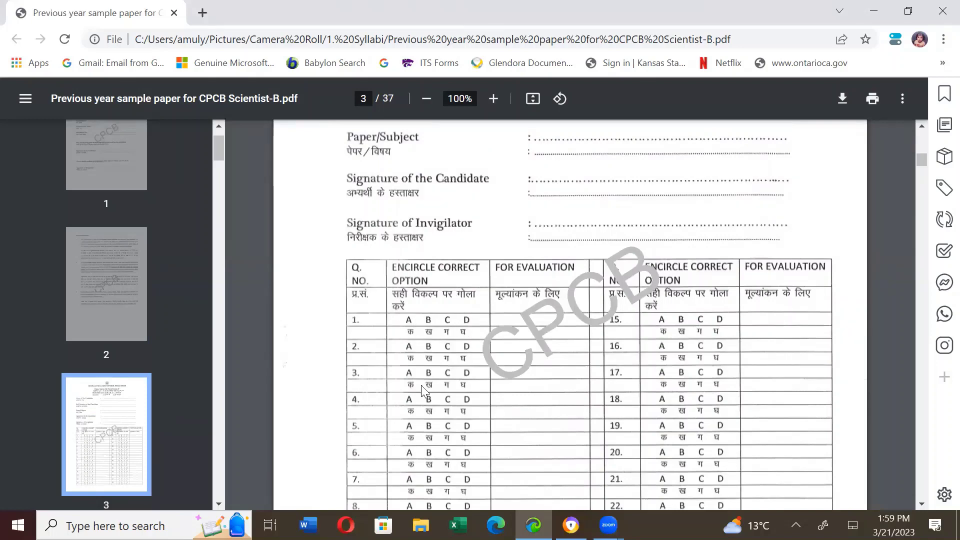
scroll(418, 369, "down", 3)
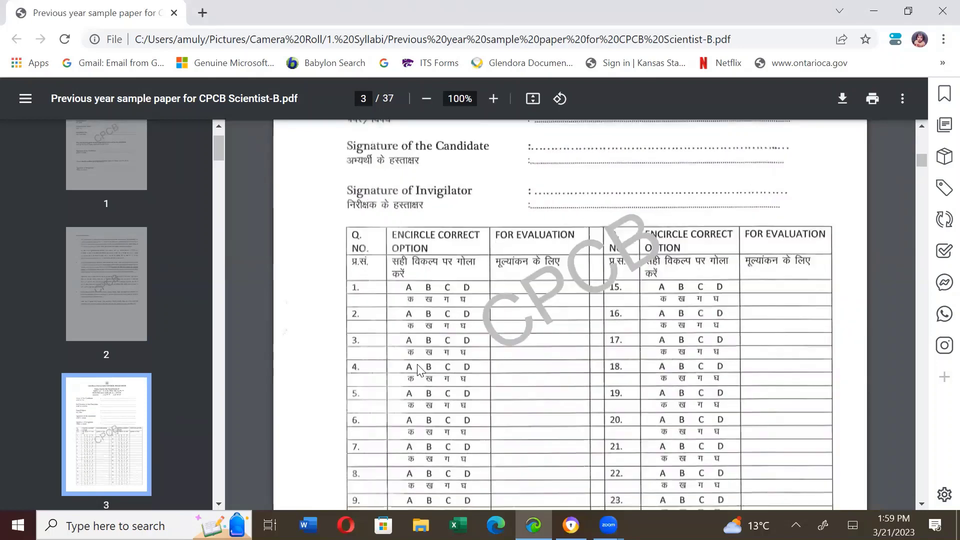
scroll(418, 370, "down", 4)
scroll(419, 369, "down", 4)
scroll(419, 370, "down", 3)
scroll(420, 369, "down", 5)
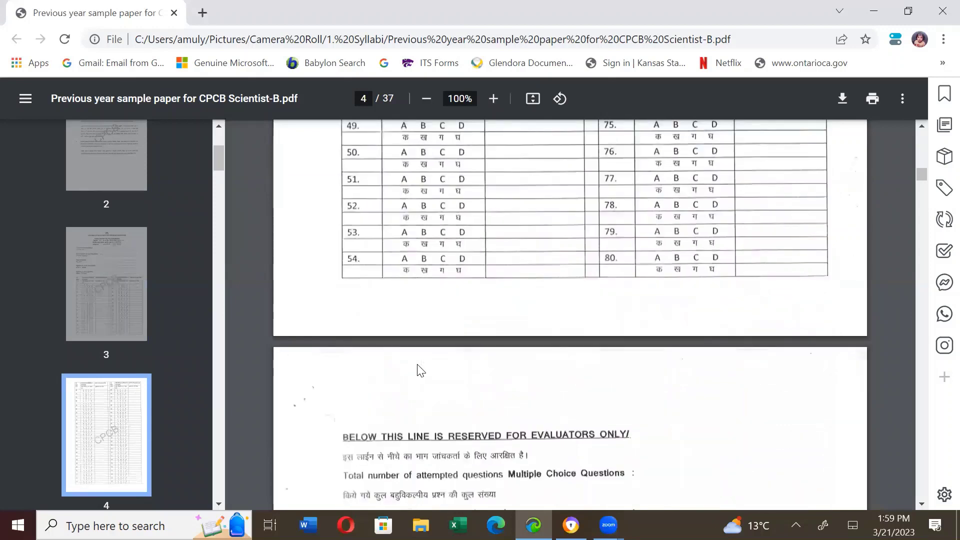
scroll(420, 370, "down", 5)
scroll(420, 369, "down", 5)
scroll(420, 370, "down", 4)
scroll(421, 369, "down", 2)
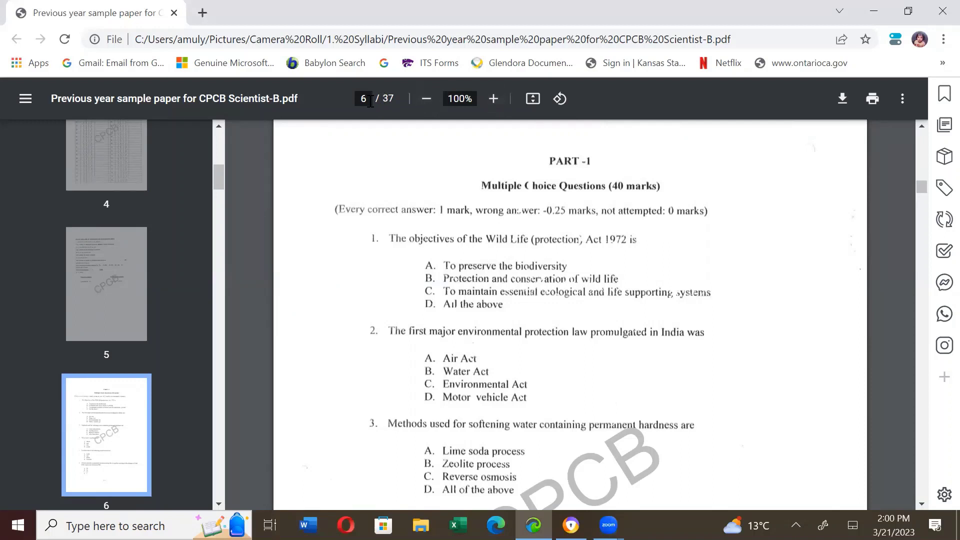
type("20")
Step: Jump to page 20 of the paper, where Part 2 Section A begins
key("Return")
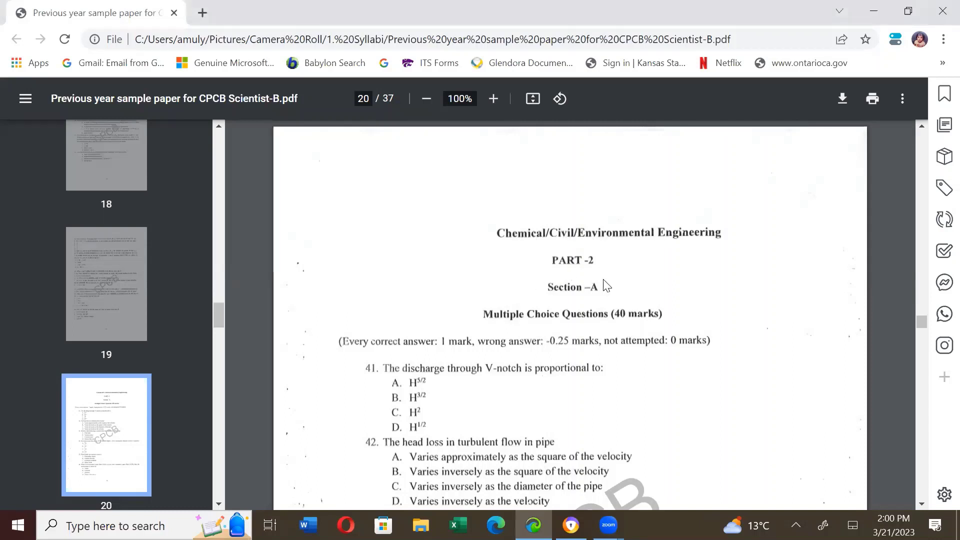
scroll(607, 287, "down", 3)
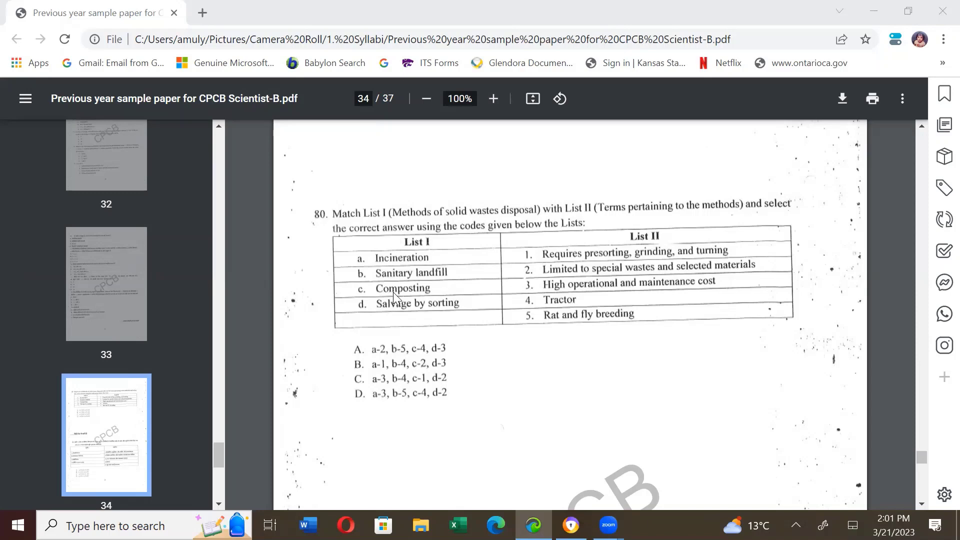
scroll(393, 292, "down", 3)
scroll(393, 293, "down", 3)
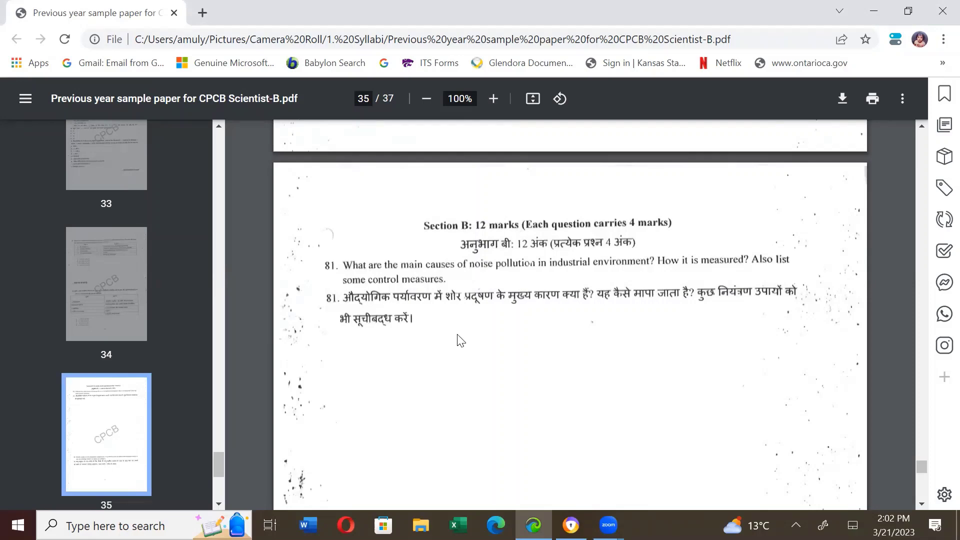
scroll(460, 341, "down", 4)
scroll(461, 340, "down", 2)
scroll(460, 341, "up", 5)
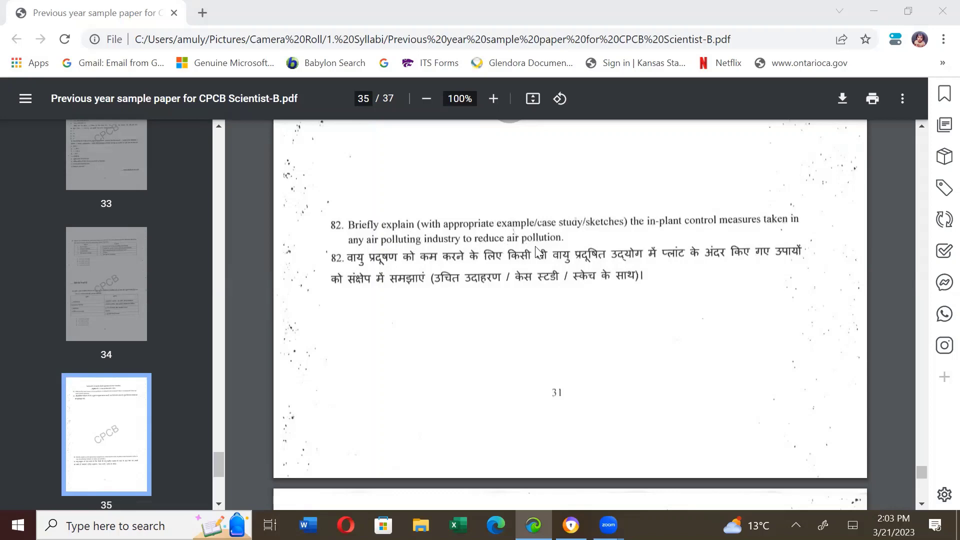
scroll(537, 252, "down", 3)
scroll(538, 253, "down", 3)
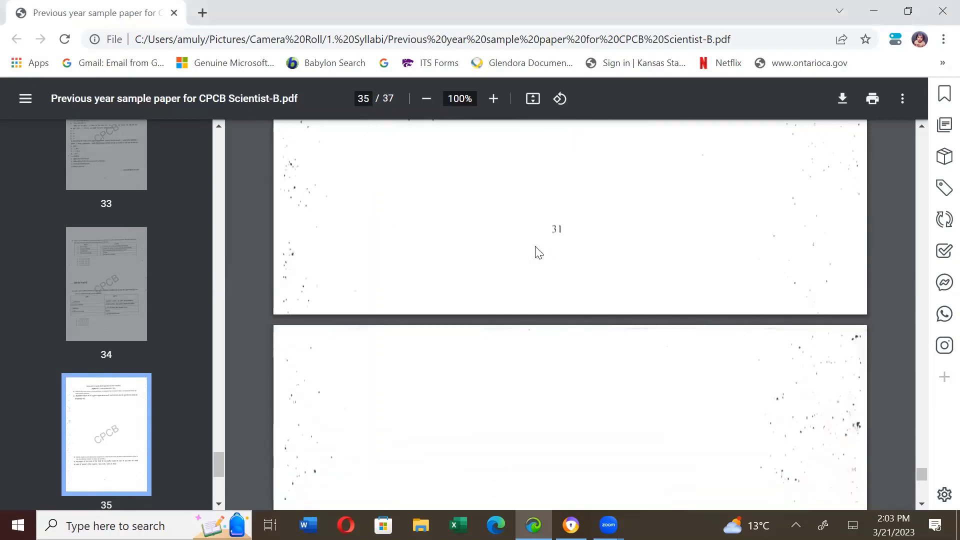
scroll(537, 252, "down", 3)
scroll(538, 252, "down", 3)
scroll(538, 252, "down", 1)
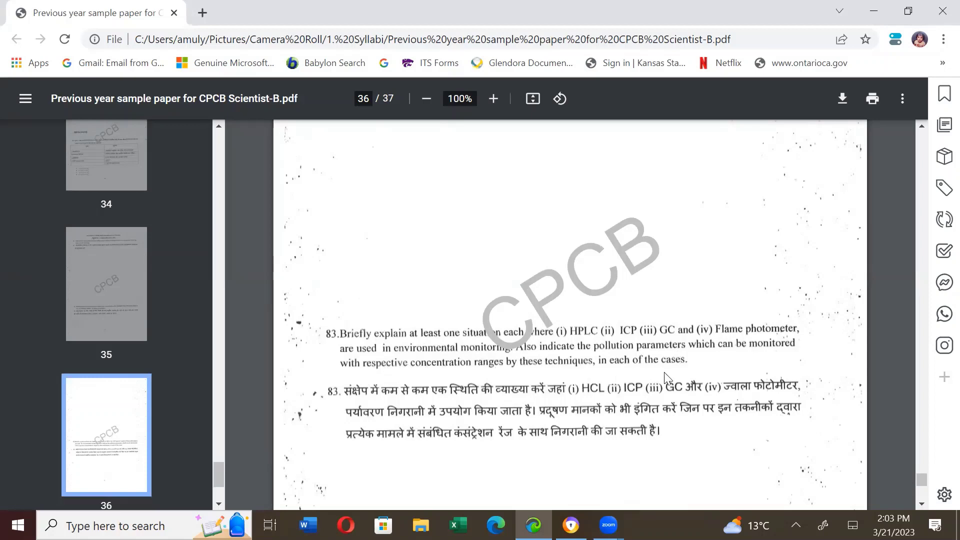
scroll(683, 375, "down", 3)
scroll(682, 376, "down", 4)
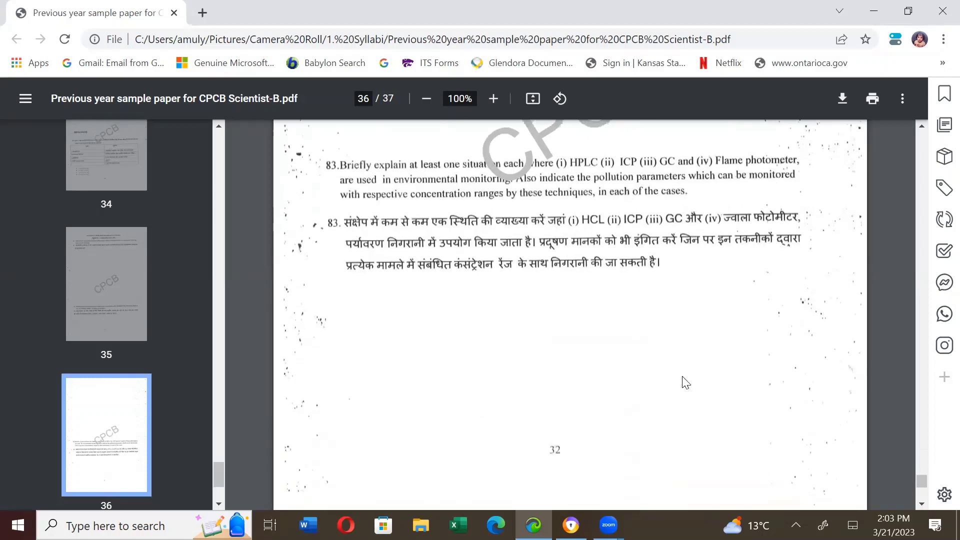
scroll(681, 376, "down", 5)
scroll(685, 382, "down", 3)
scroll(685, 382, "down", 2)
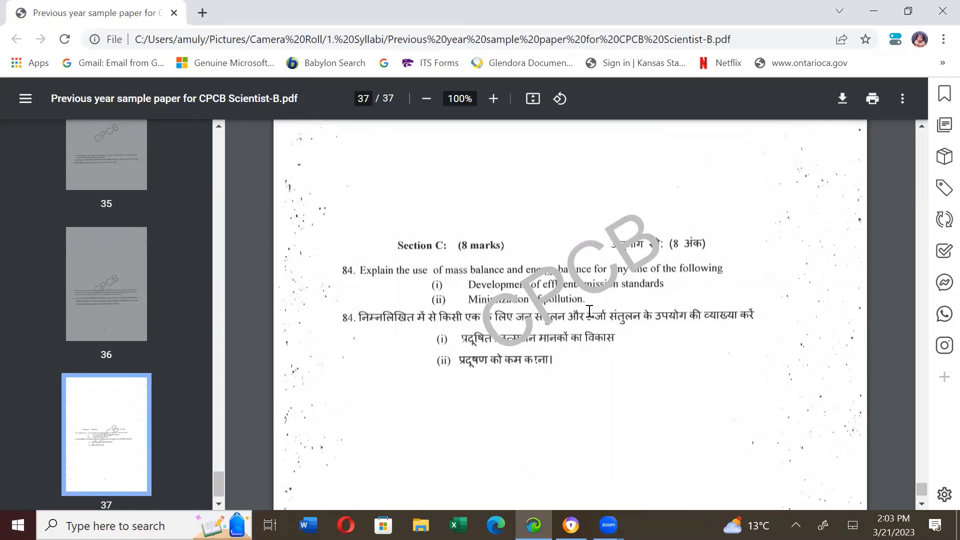
scroll(590, 311, "down", 3)
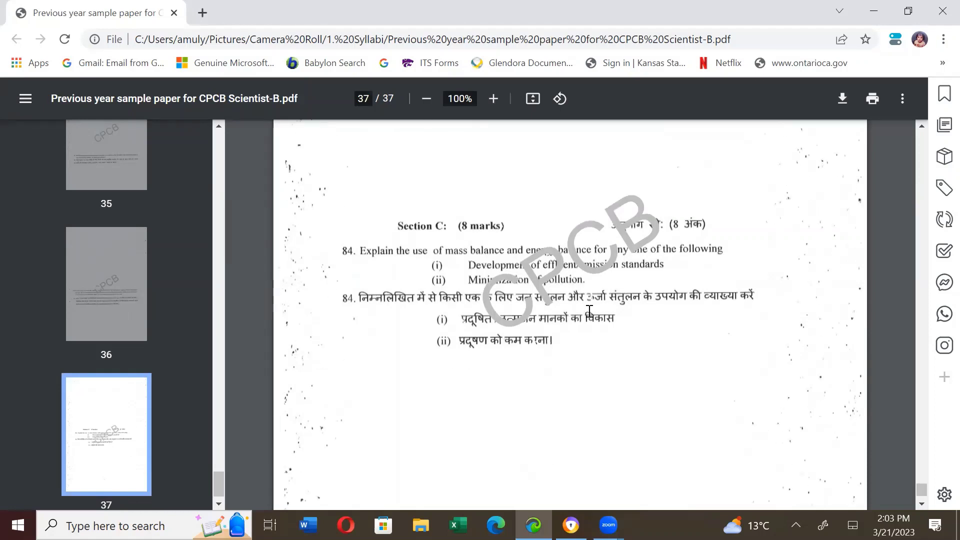
scroll(590, 311, "down", 3)
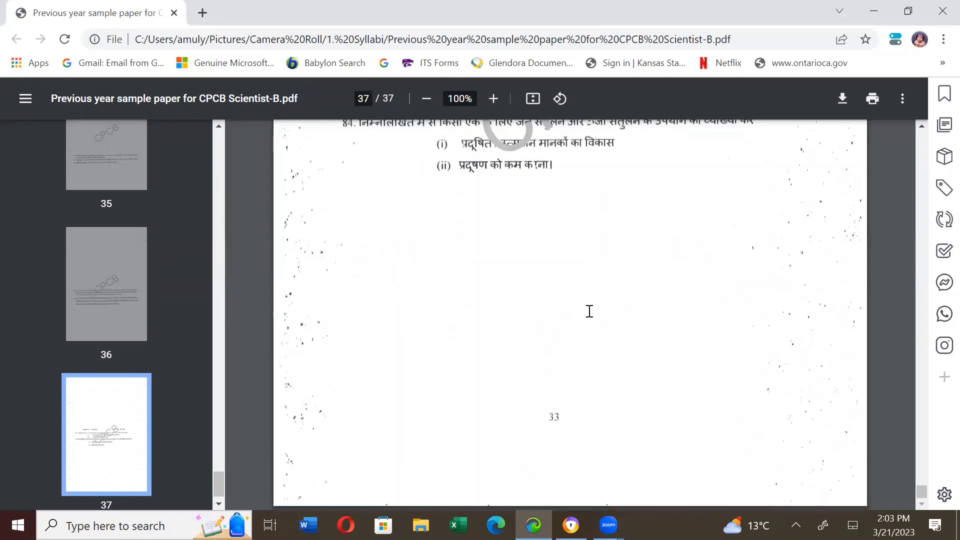